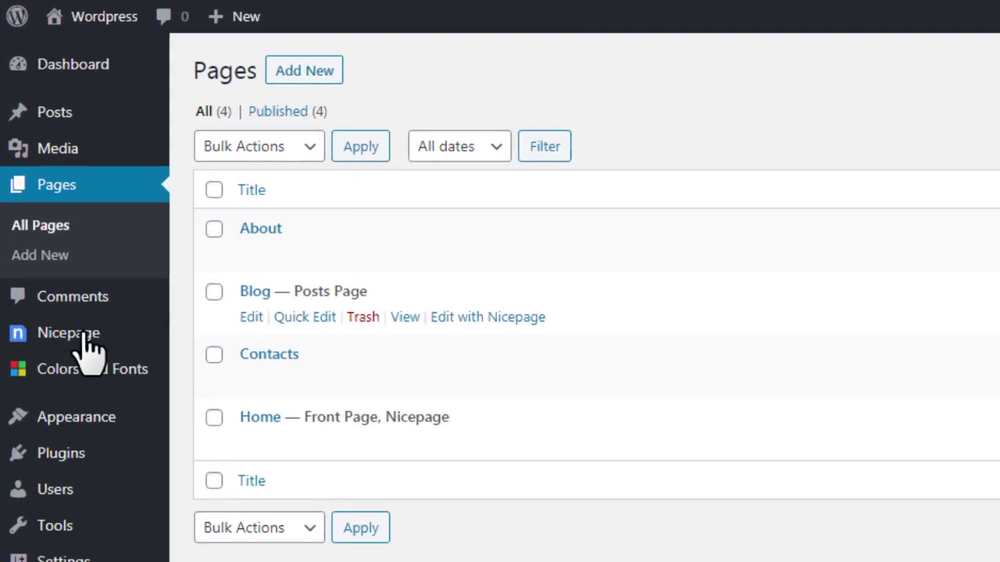
Step: Create a new WordPress page in the Nicepage editor
mouse_move(43, 247)
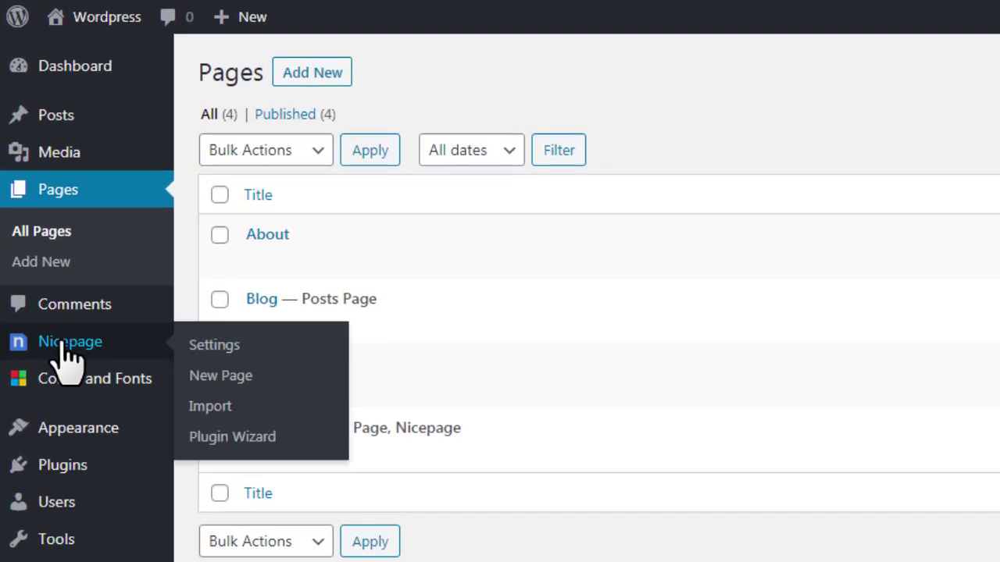
click(246, 382)
click(197, 191)
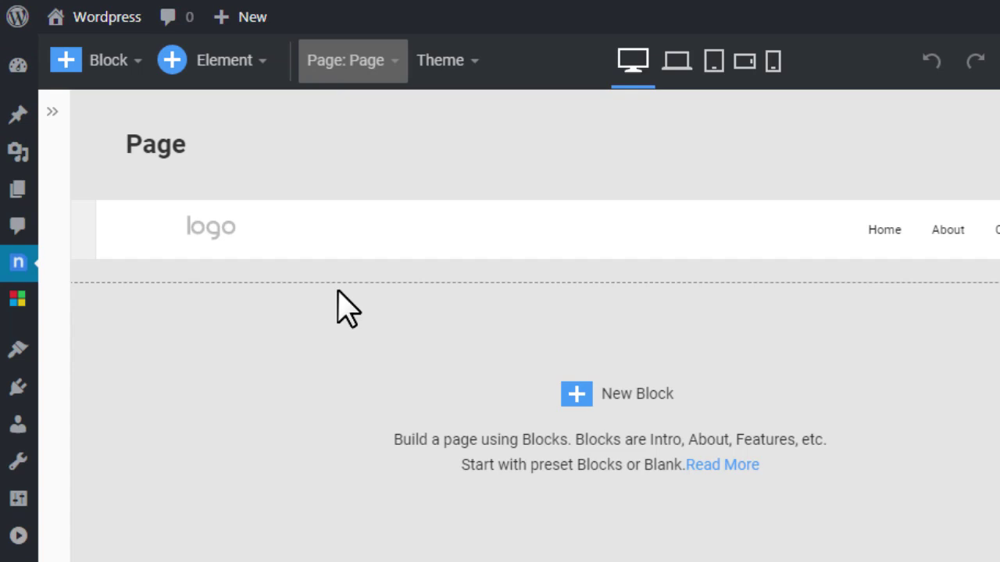
Step: Add a preset block design from the Text on Image category to the empty page
click(629, 396)
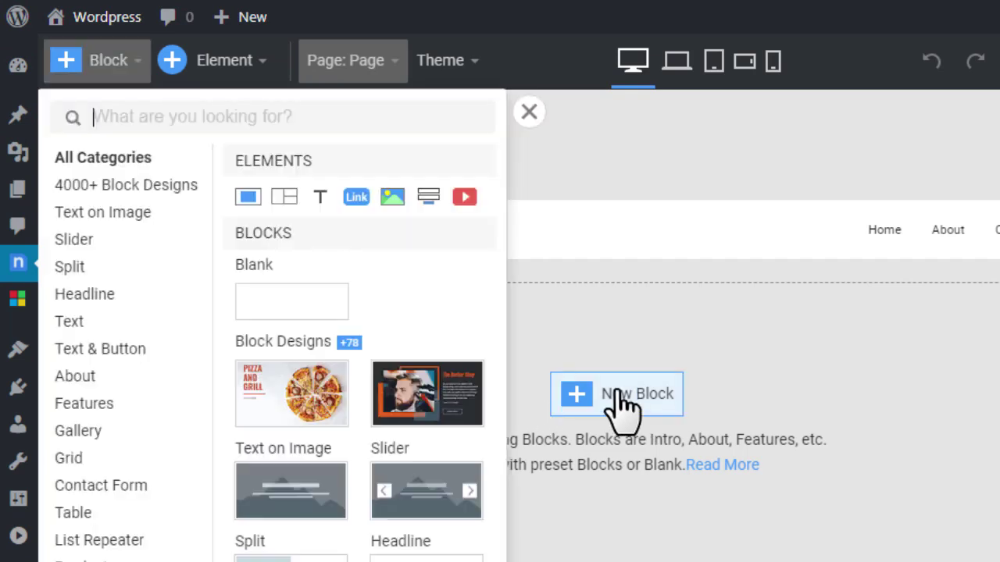
click(125, 220)
scroll(429, 486, down, 10)
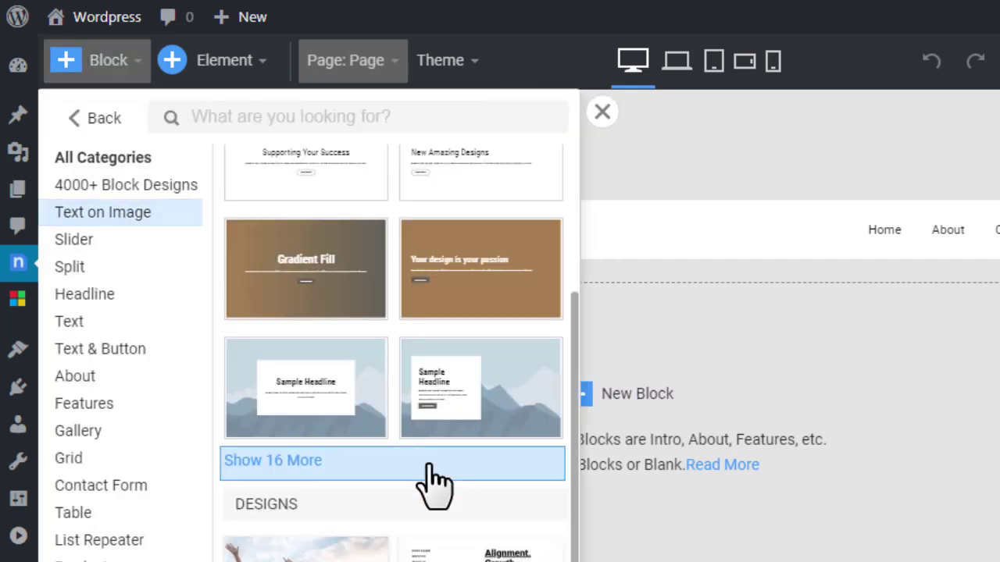
click(438, 490)
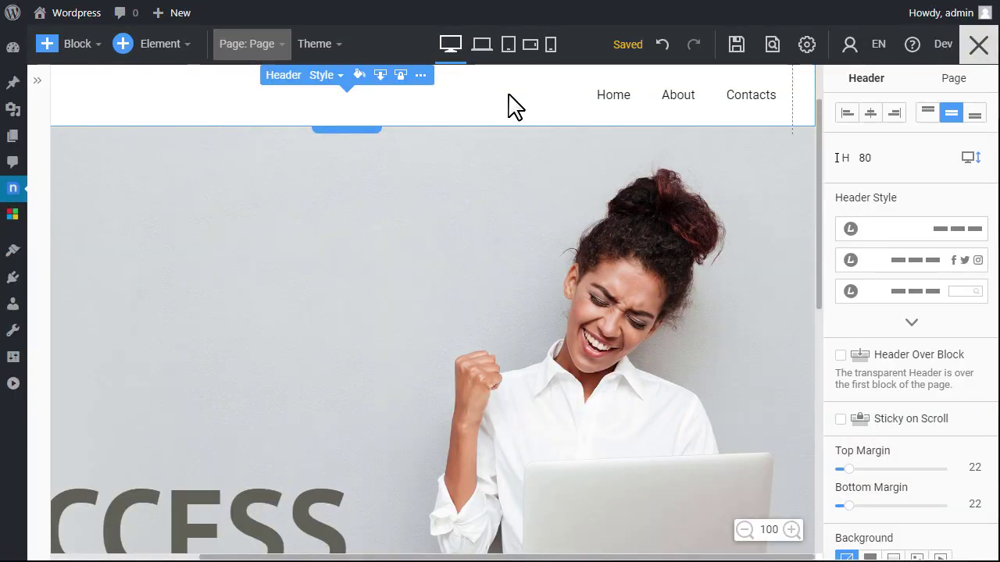
Step: Open the items of the page header's menu for editing
click(610, 92)
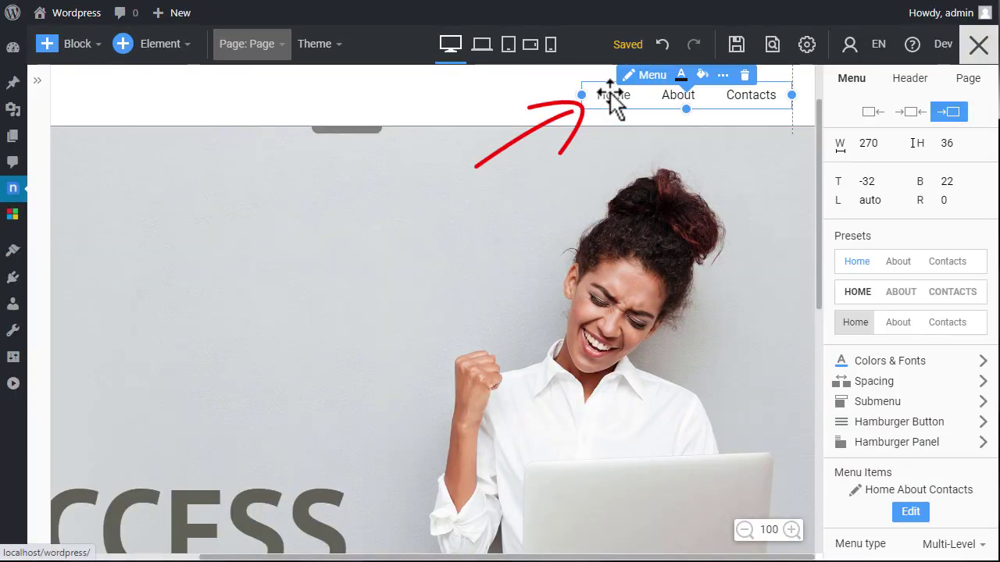
click(649, 78)
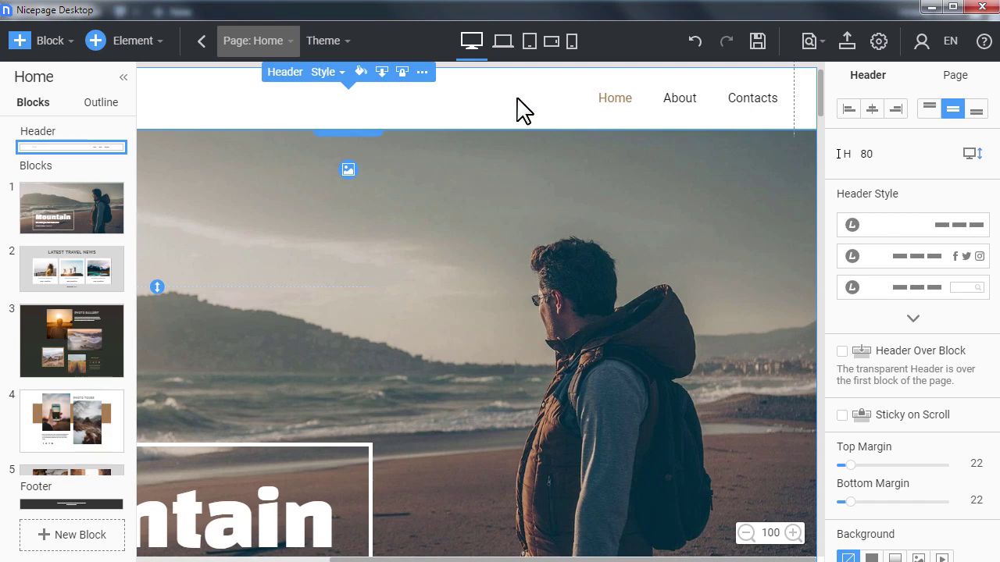
Step: Switch to Nicepage Desktop and export the pages and editor plugin for WordPress as the ZIP file wordpress_content, without the theme
click(847, 54)
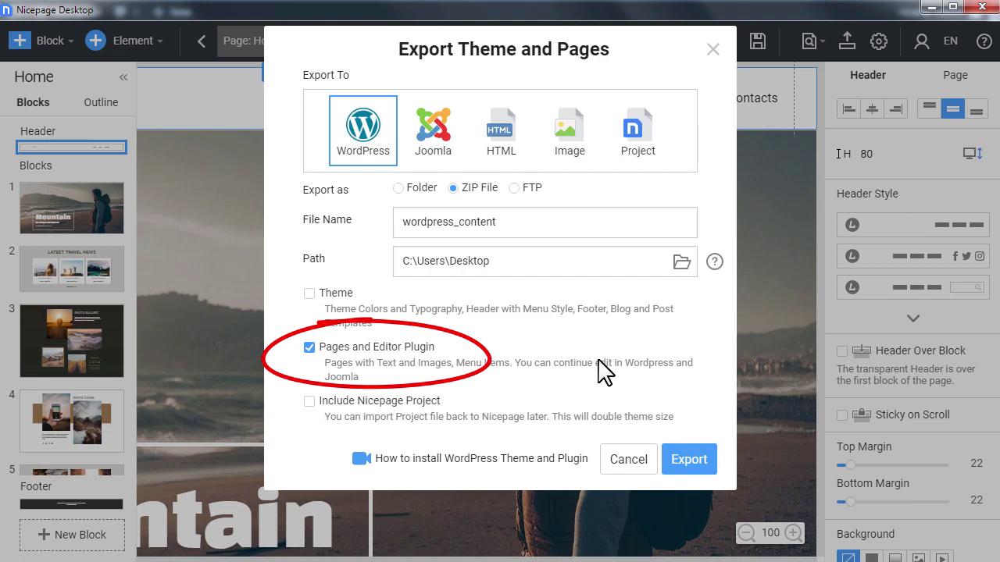
click(687, 467)
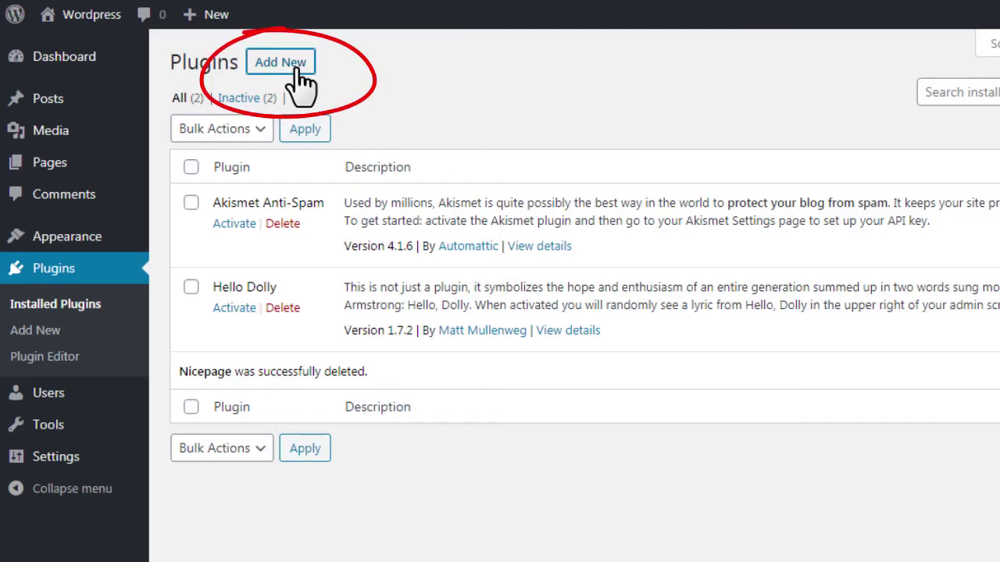
Step: Switch to the WordPress admin and upload and install wordpress_content.zip as a new plugin
click(298, 78)
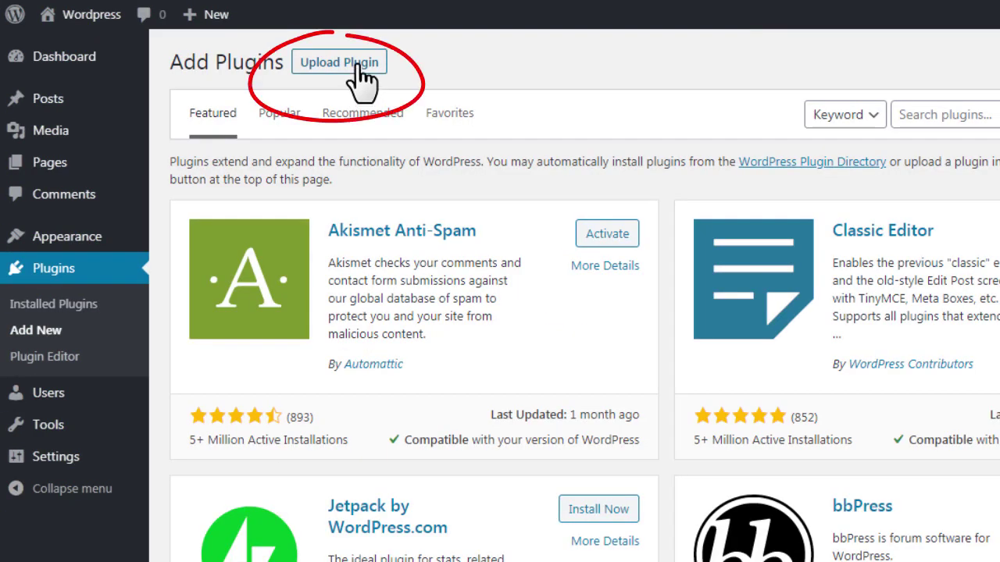
click(357, 76)
key(alt+Tab)
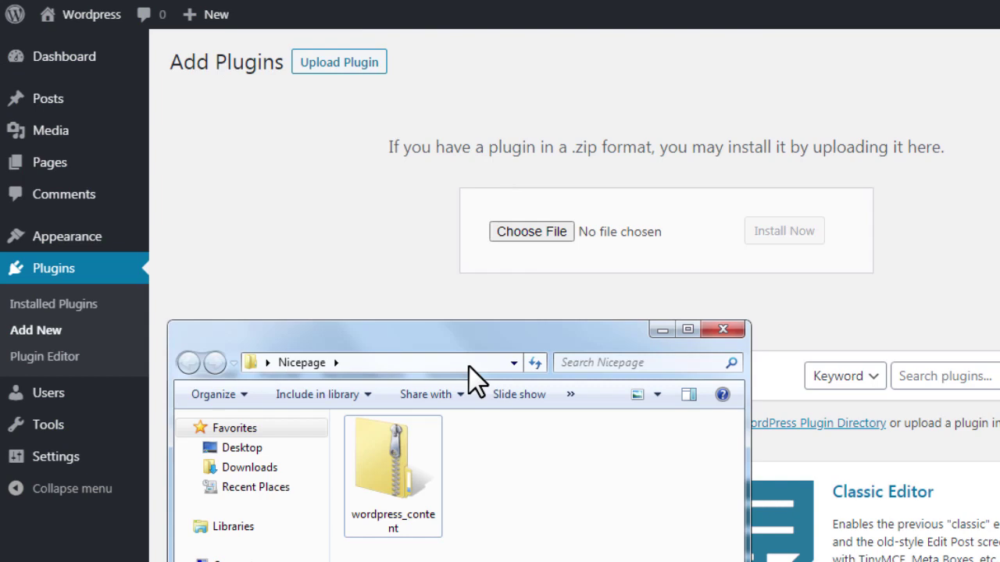
drag(400, 470, 559, 236)
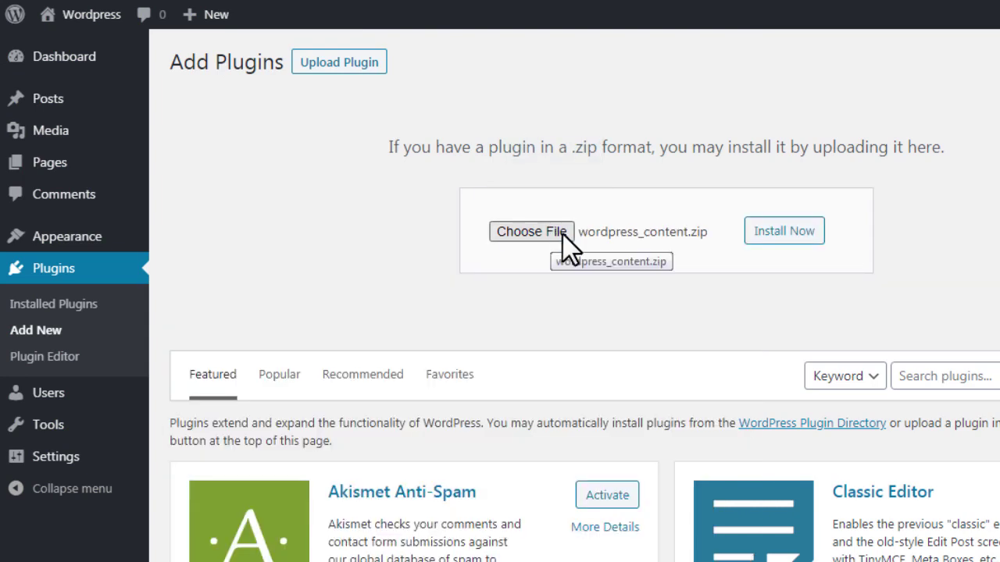
click(783, 231)
click(237, 205)
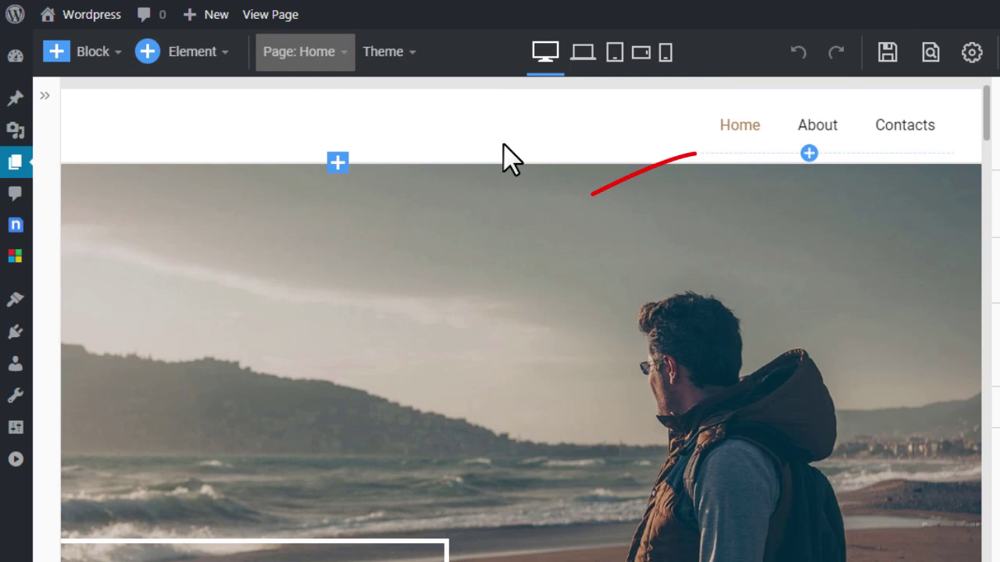
Step: Add a menu item labelled Blog to the Home page's header menu, linked to the existing Blog page
click(508, 160)
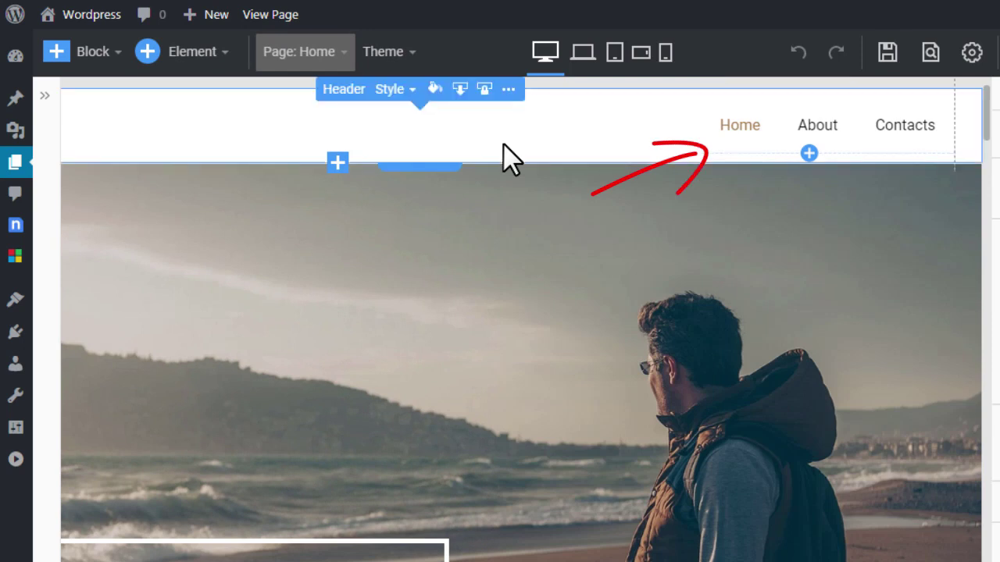
click(848, 129)
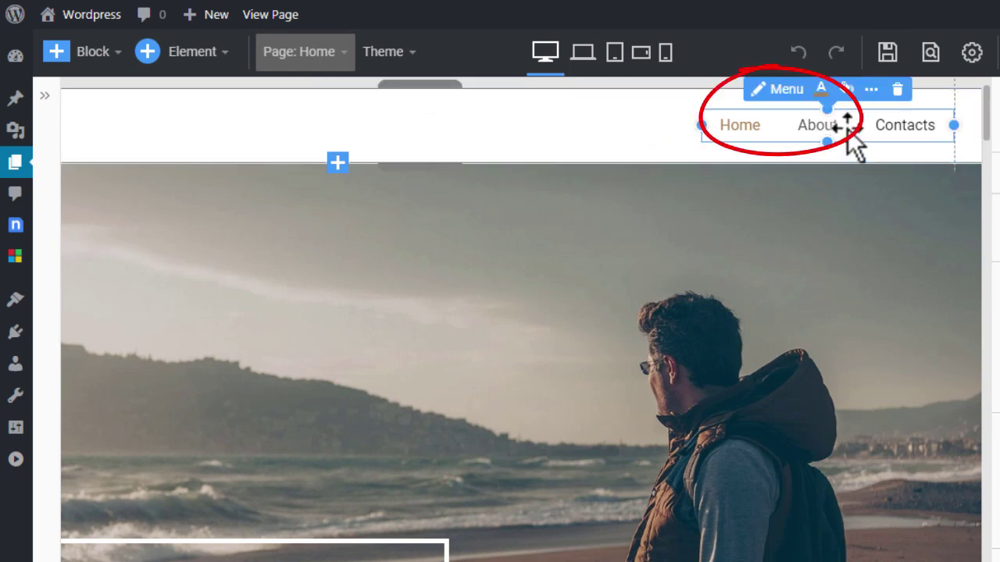
click(783, 90)
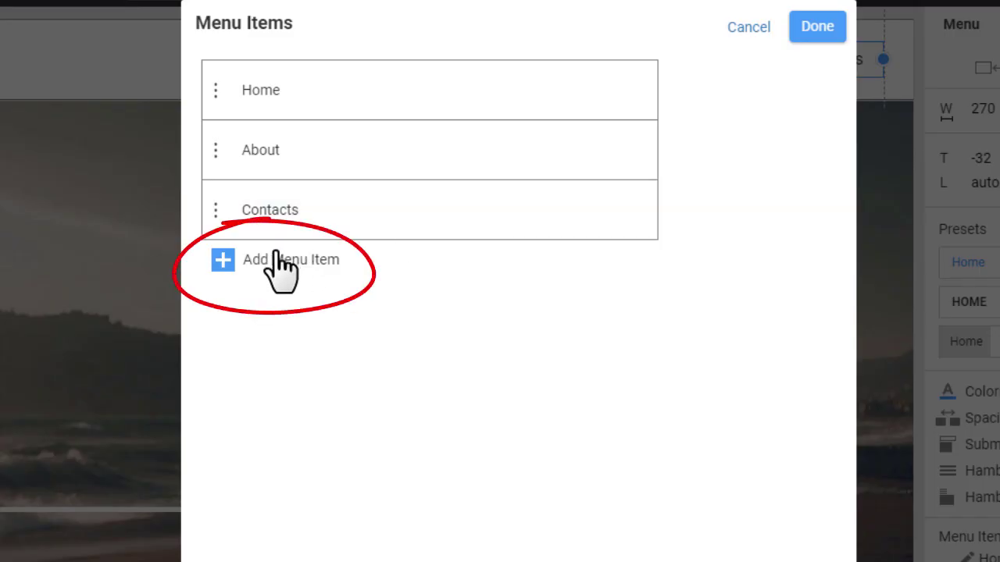
click(281, 266)
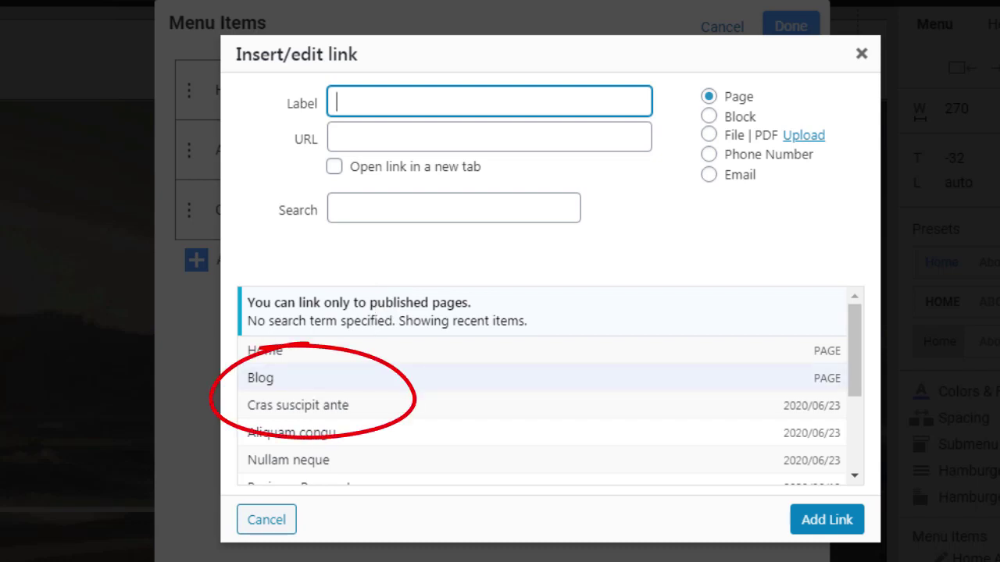
click(469, 378)
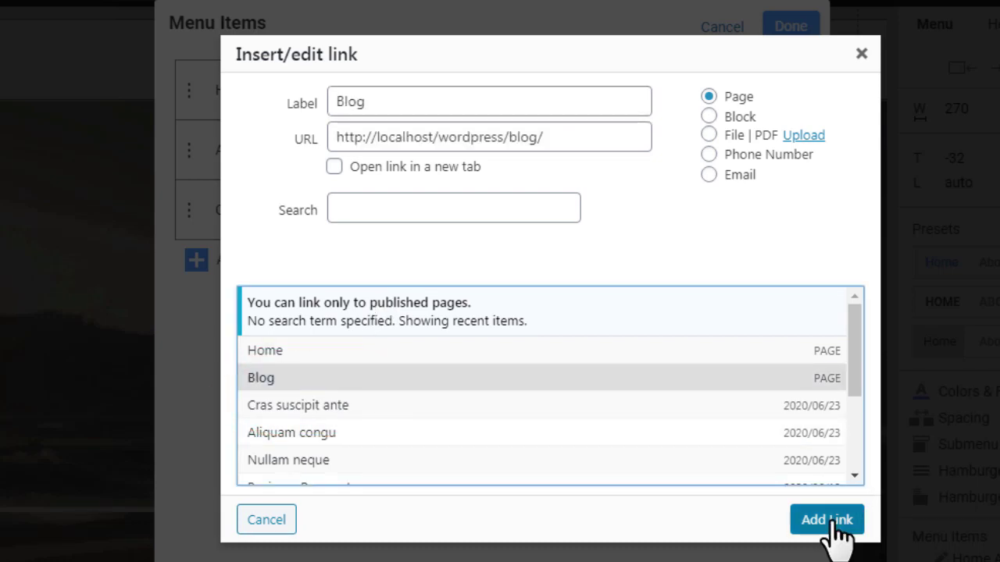
click(824, 521)
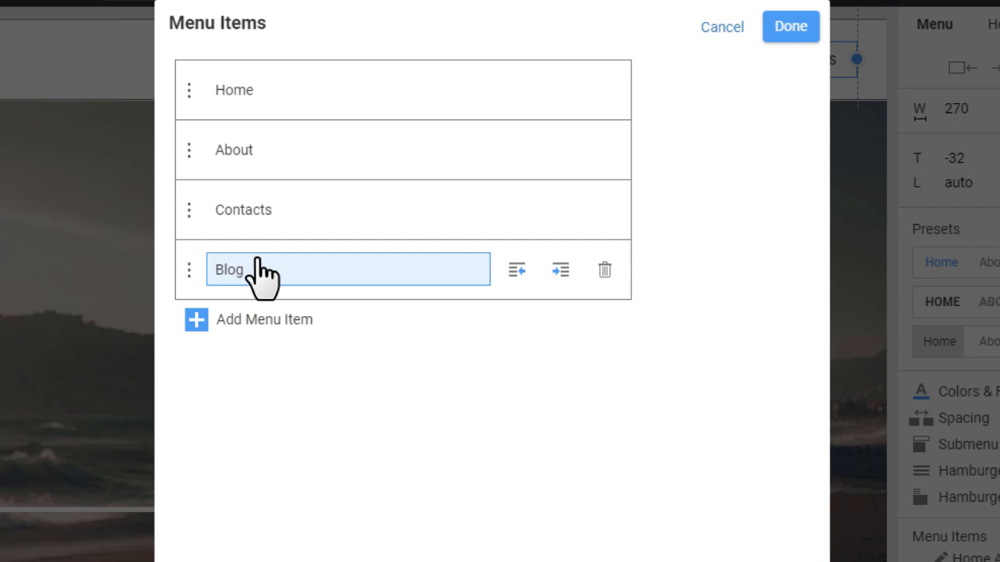
Step: Move the Blog menu item between Home and About, apply the menu changes and publish the page
drag(188, 273, 182, 148)
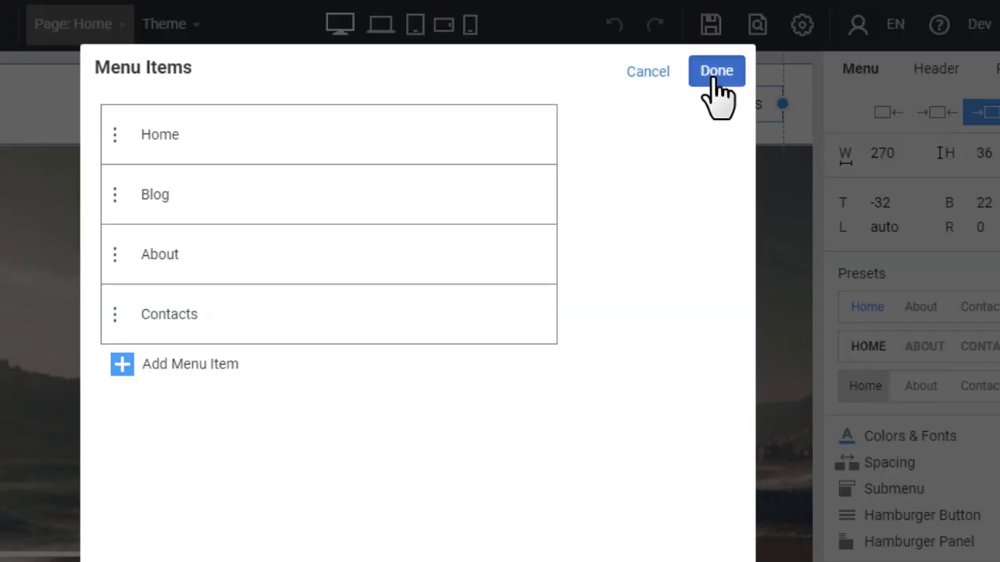
click(788, 30)
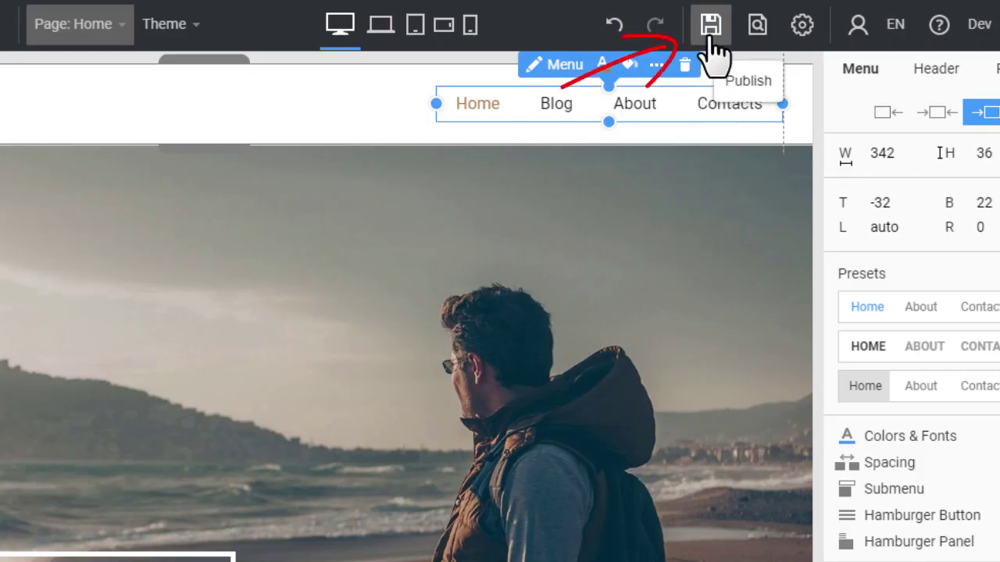
click(710, 39)
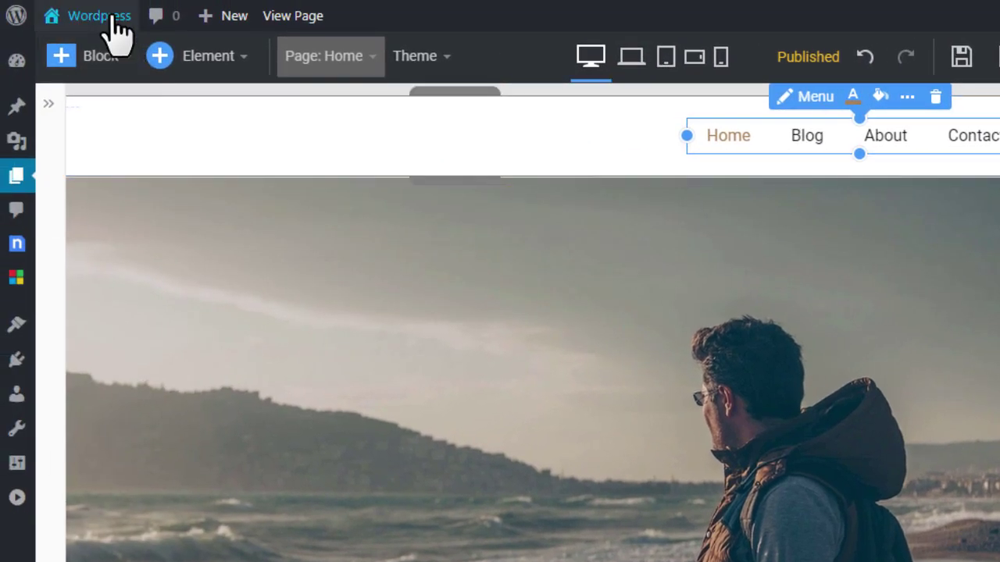
Step: Visit the live site, look through the posts on the Blog page from the header menu and return to the Home page
mouse_move(110, 36)
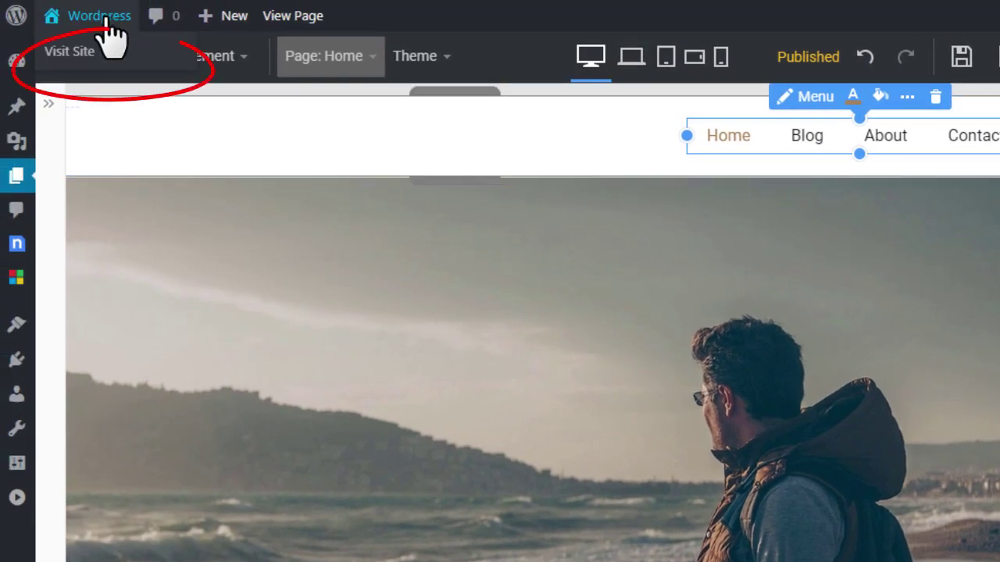
click(81, 55)
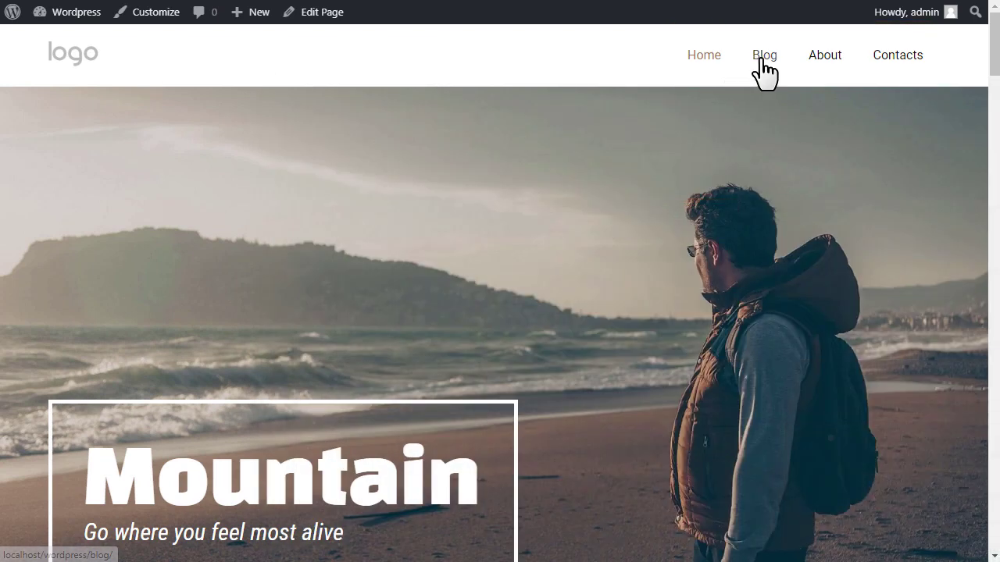
click(761, 63)
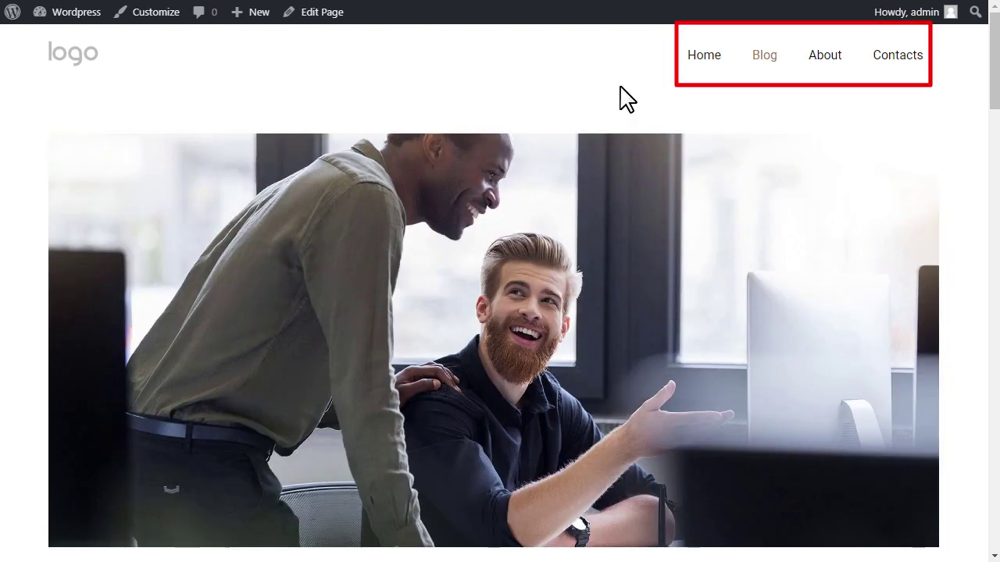
scroll(621, 87, down, 12)
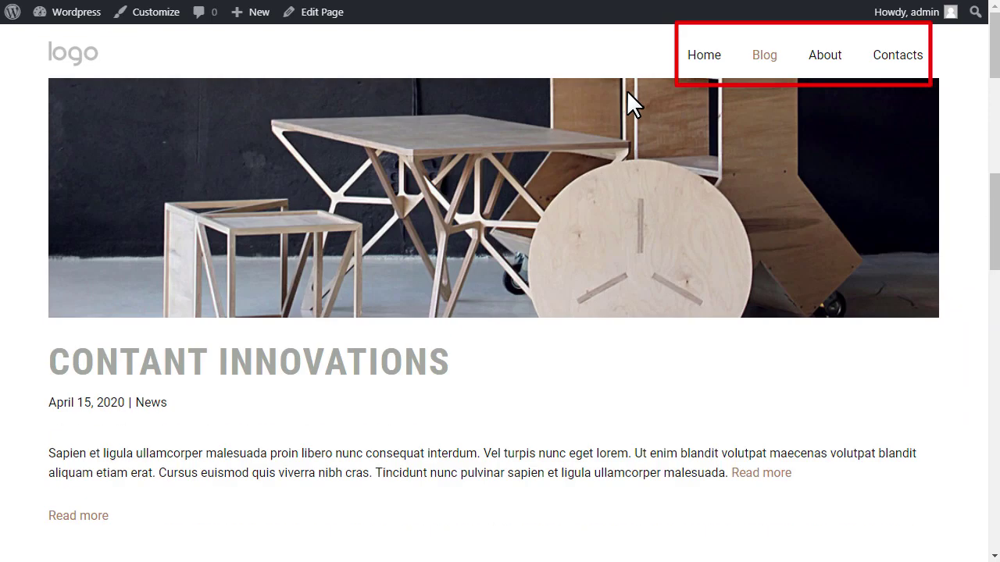
scroll(626, 89, down, 10)
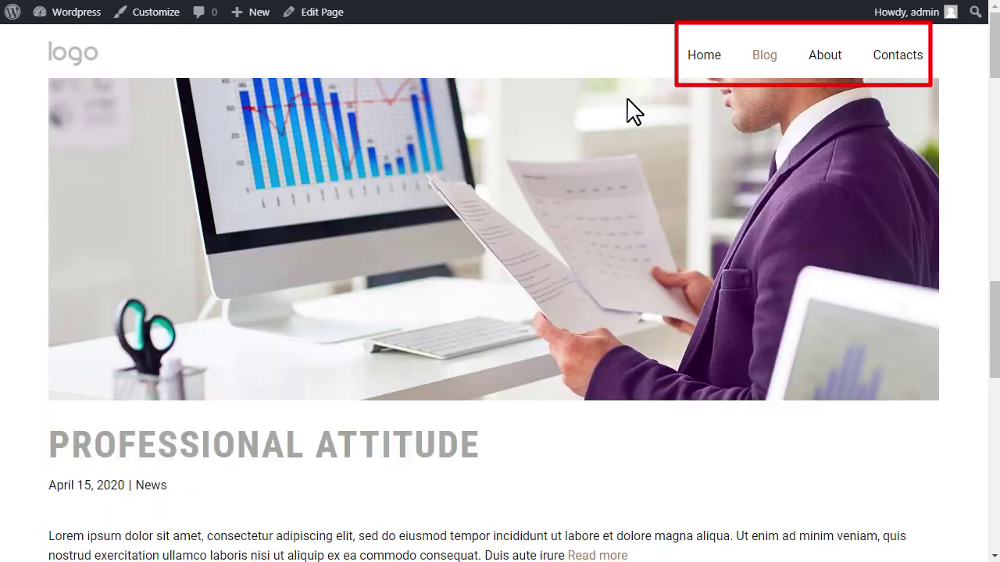
click(773, 56)
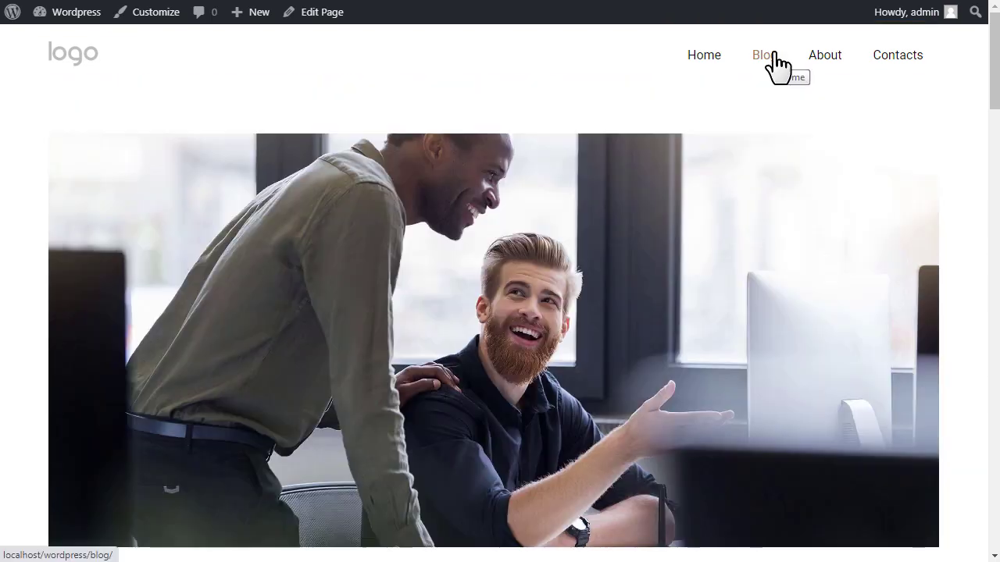
click(705, 63)
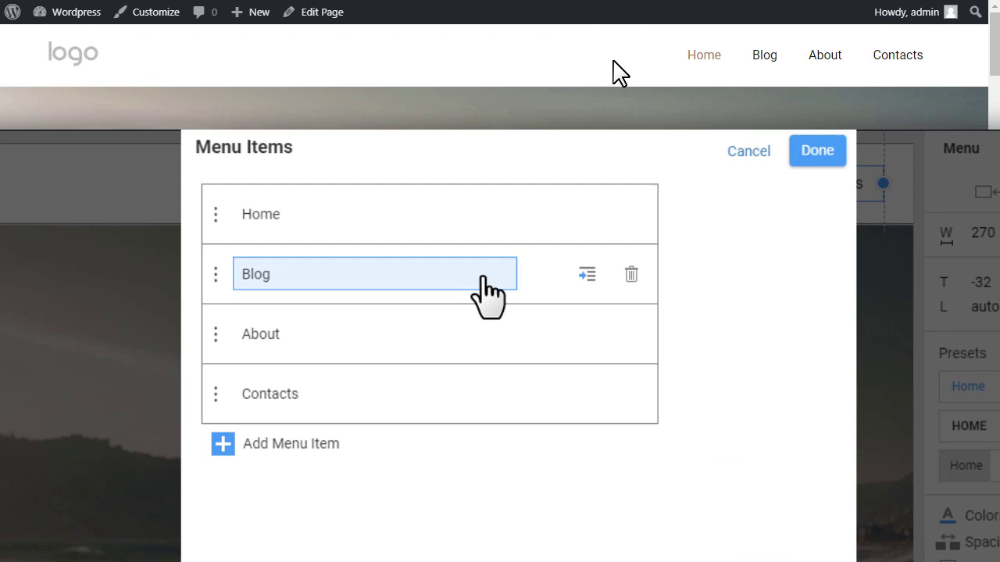